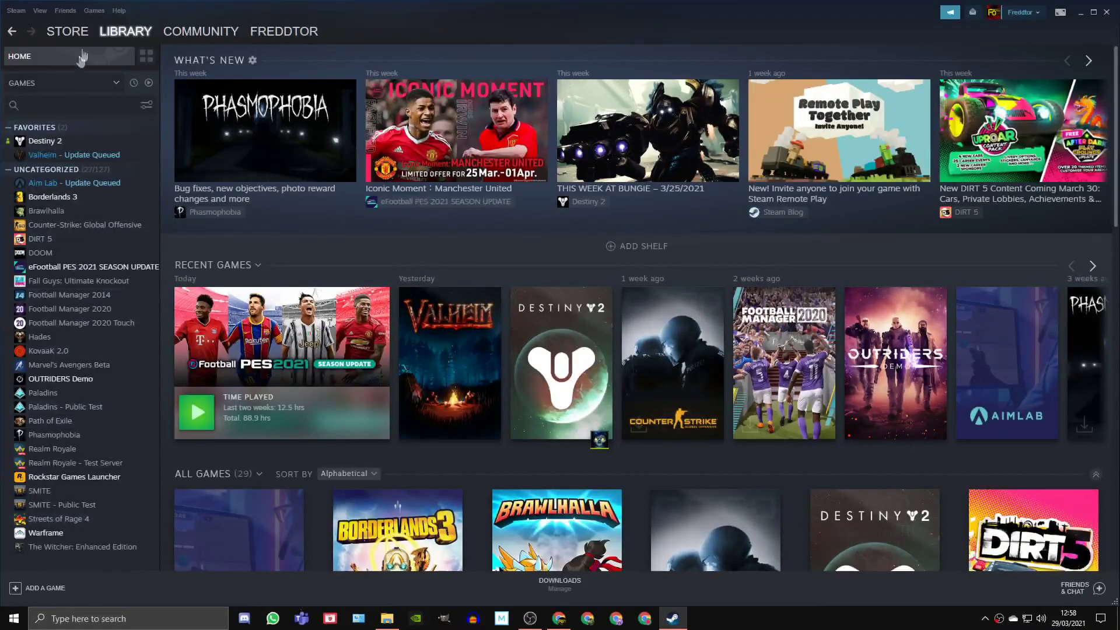
- Open the In-Game tab of Steam's client settings to check the overlay option
click(15, 10)
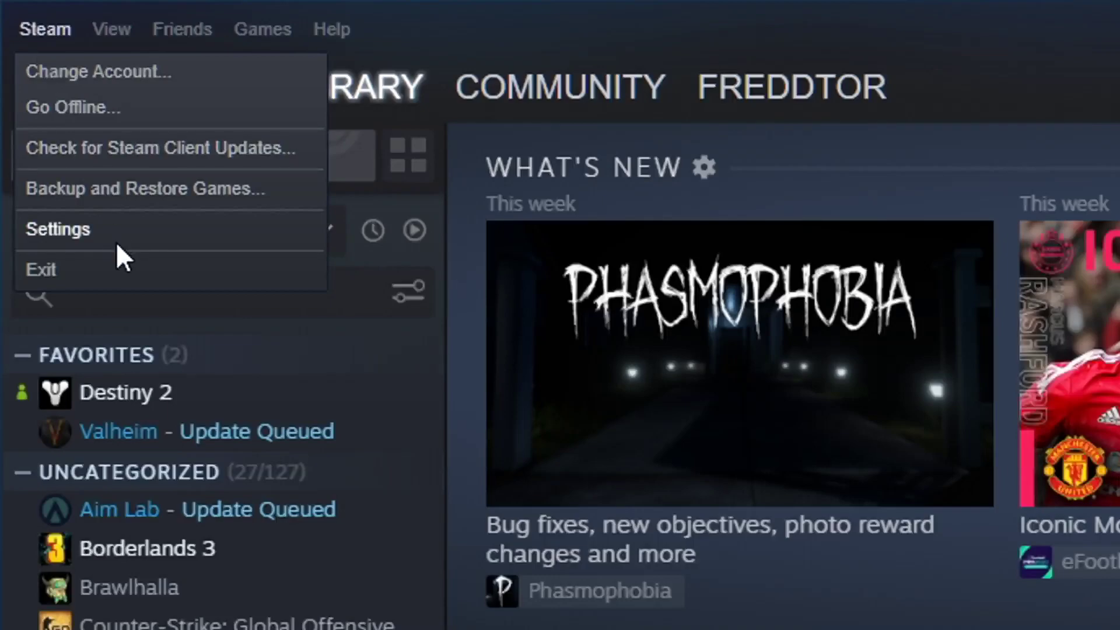
click(89, 234)
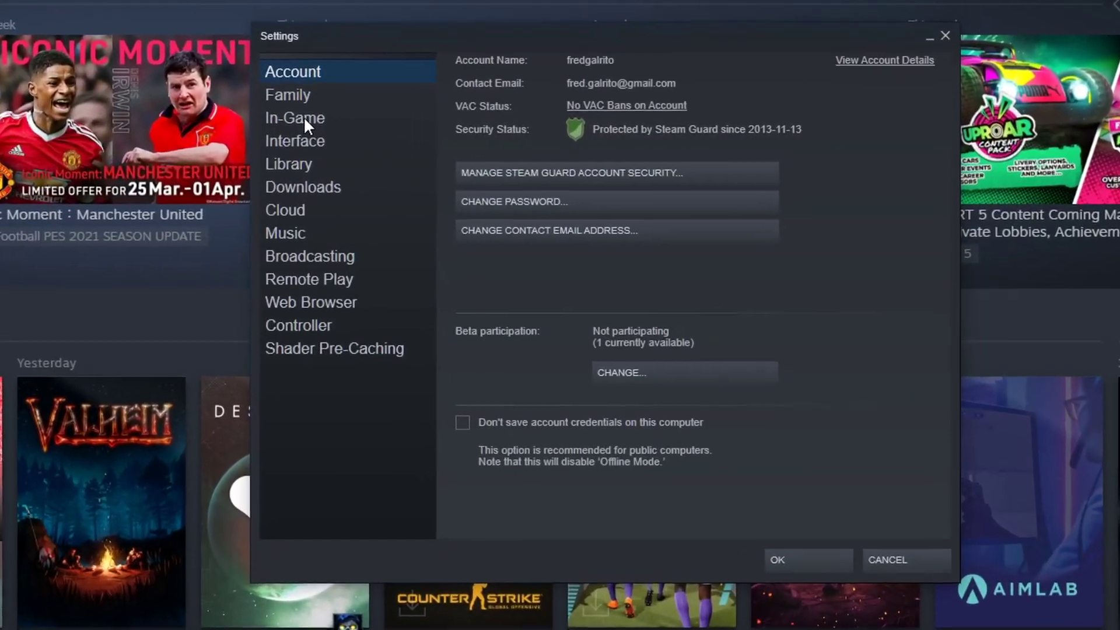
click(412, 123)
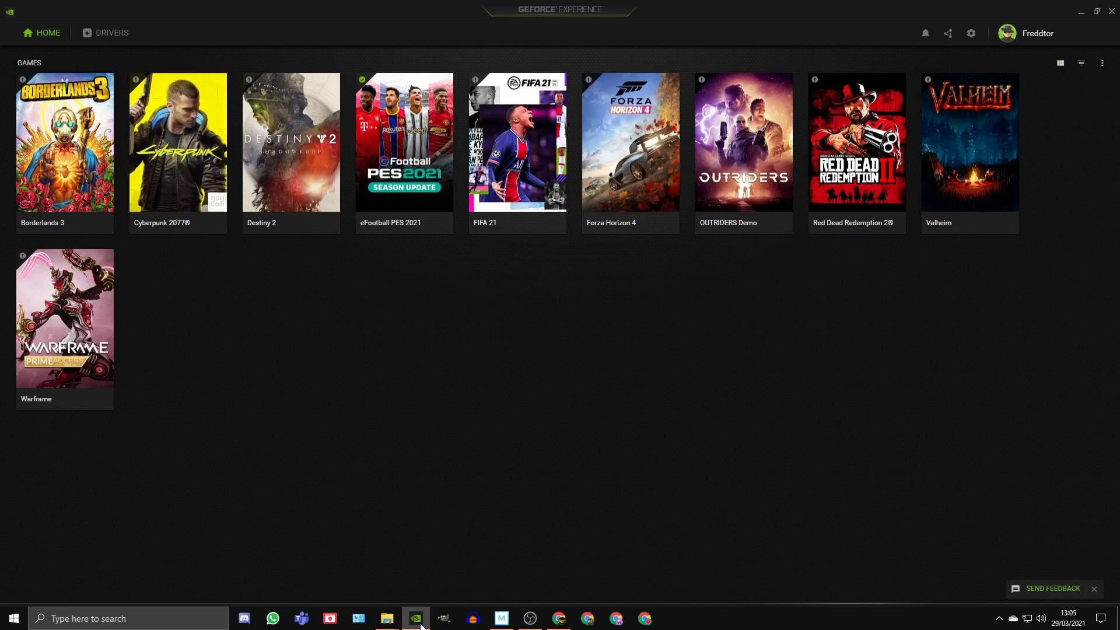
- Open GeForce Experience's settings and leave the In-Game Overlay switched off
click(973, 35)
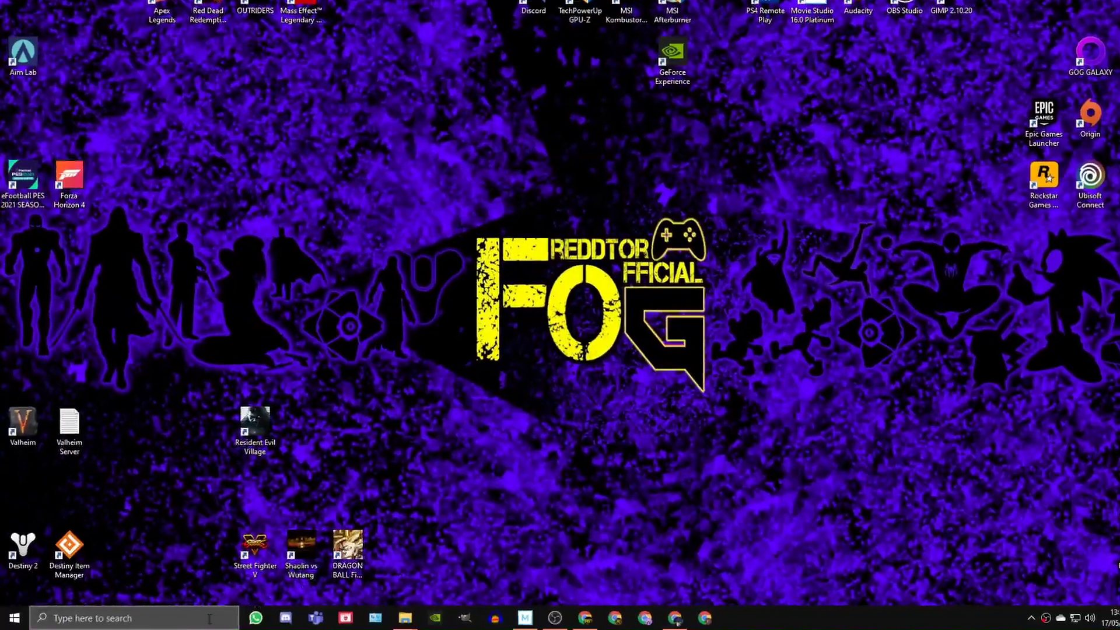
click(220, 616)
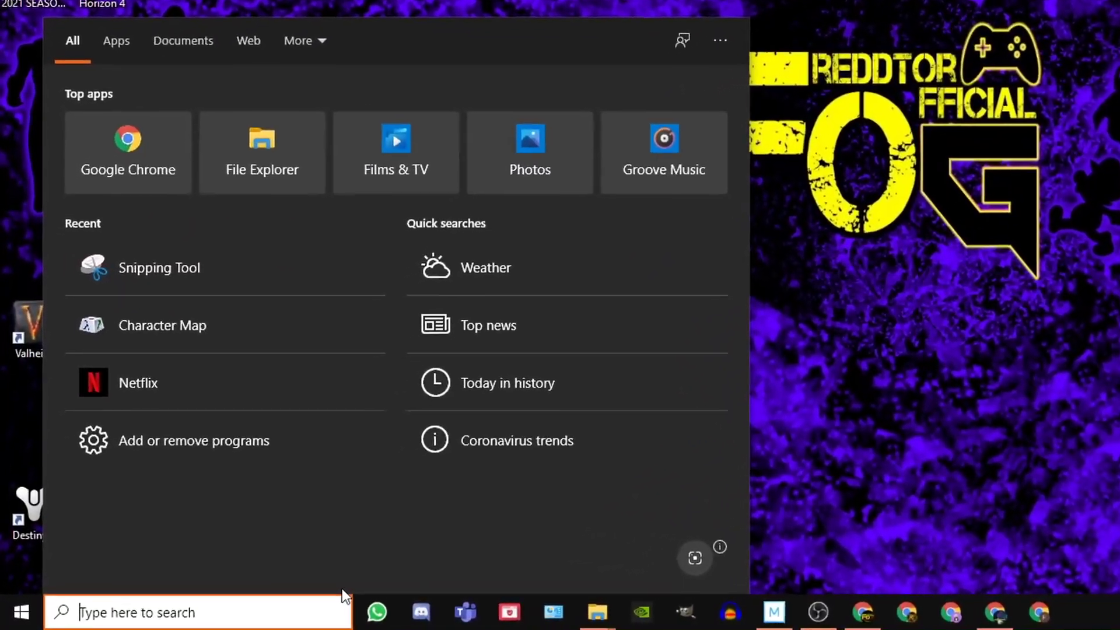
- Check the Game Mode, Xbox Game Bar and Captures pages, confirming Game Bar and background recording are off
text(game mo)
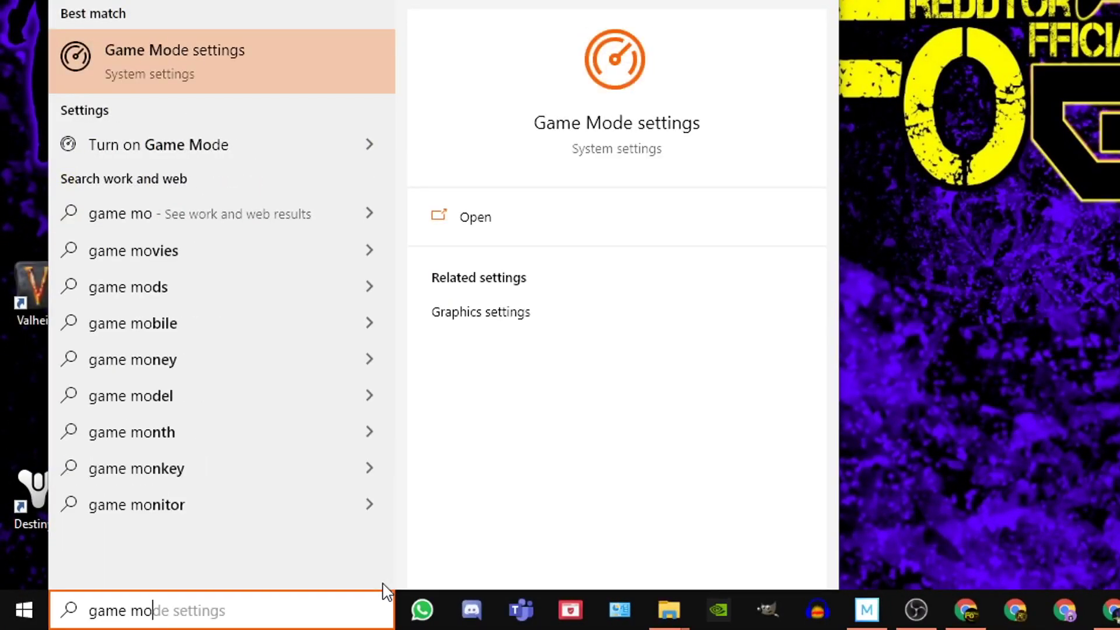
click(630, 110)
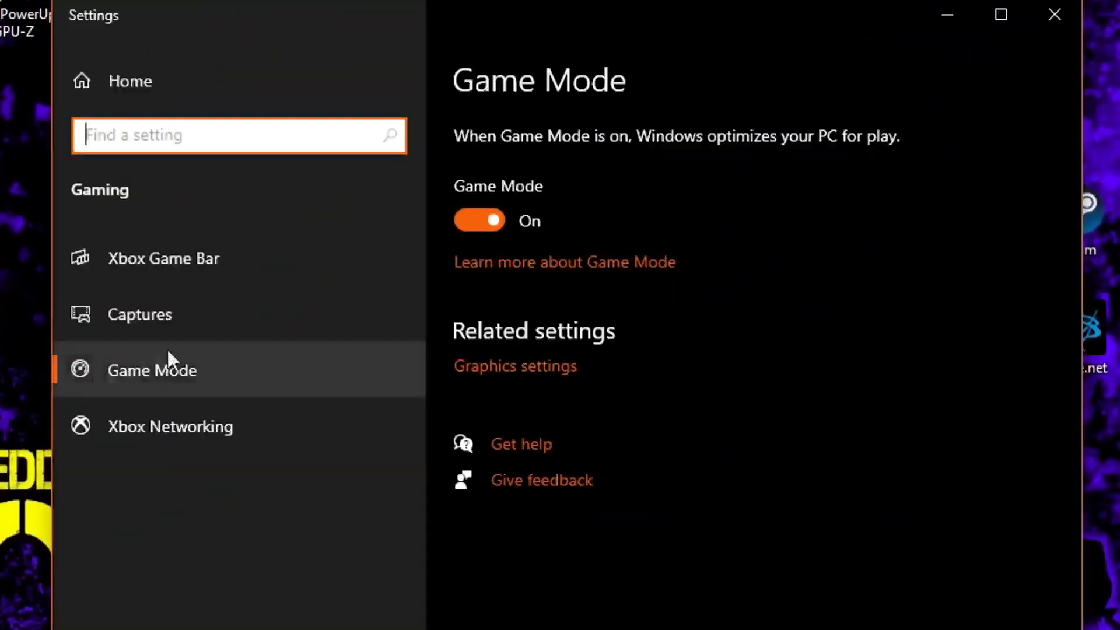
click(173, 259)
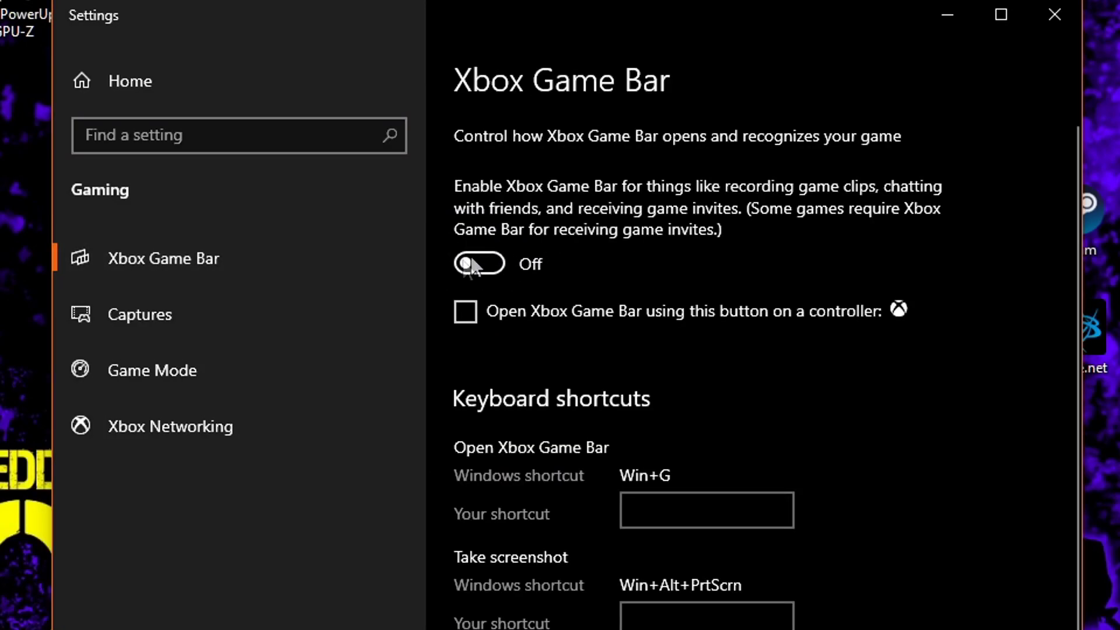
click(140, 314)
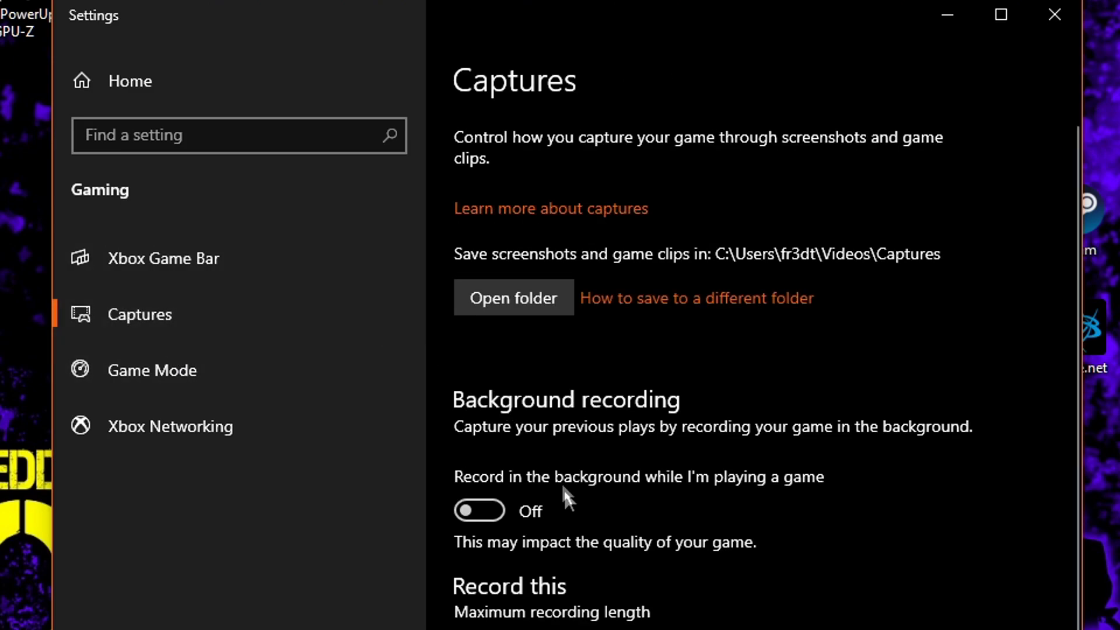
scroll(476, 503, down, 6)
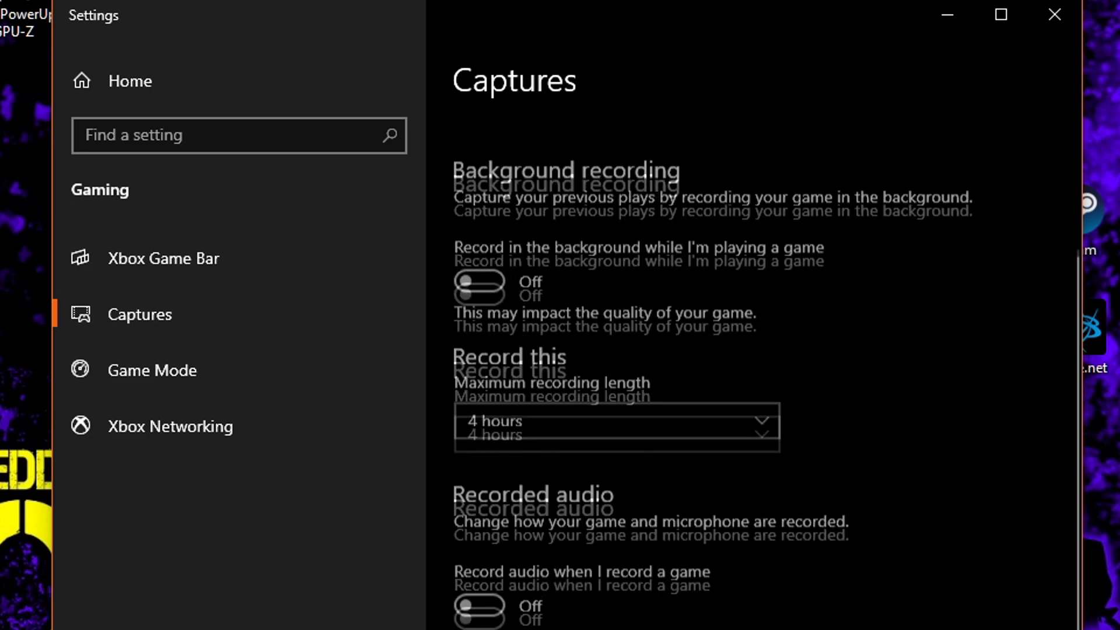
scroll(703, 377, up, 10)
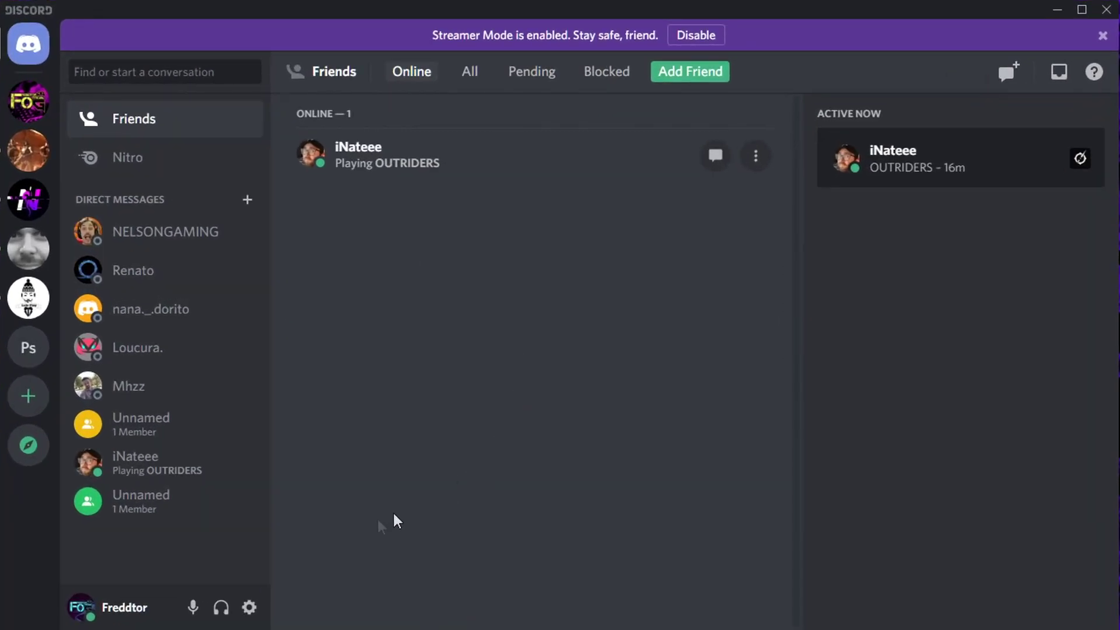
- Confirm Discord's in-game overlay is off, then check its Advanced settings page
click(249, 607)
scroll(262, 408, down, 8)
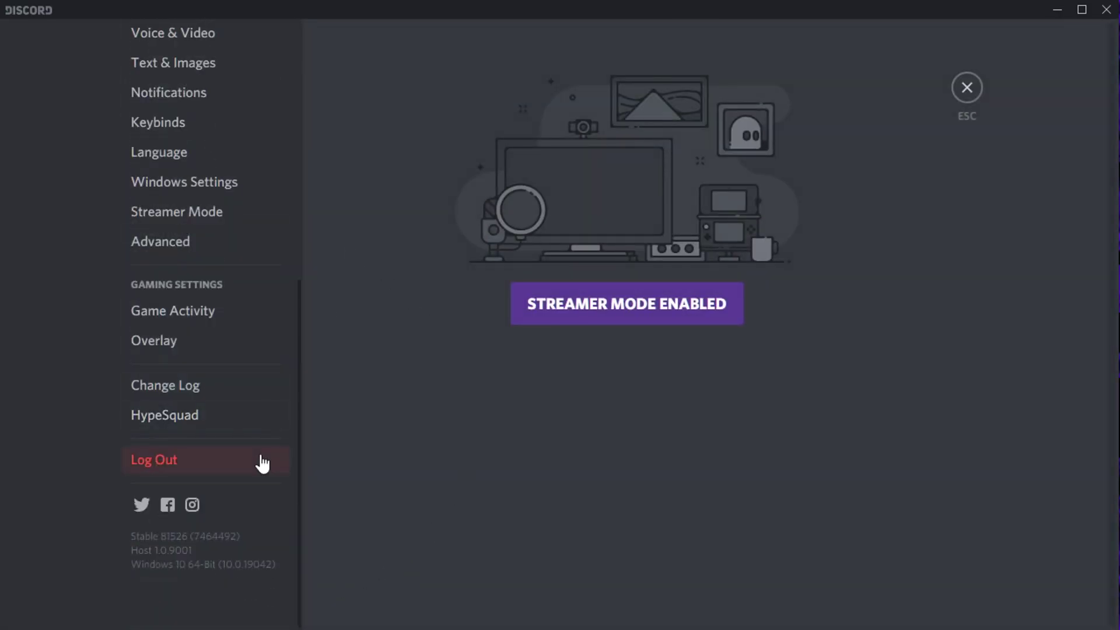
click(186, 340)
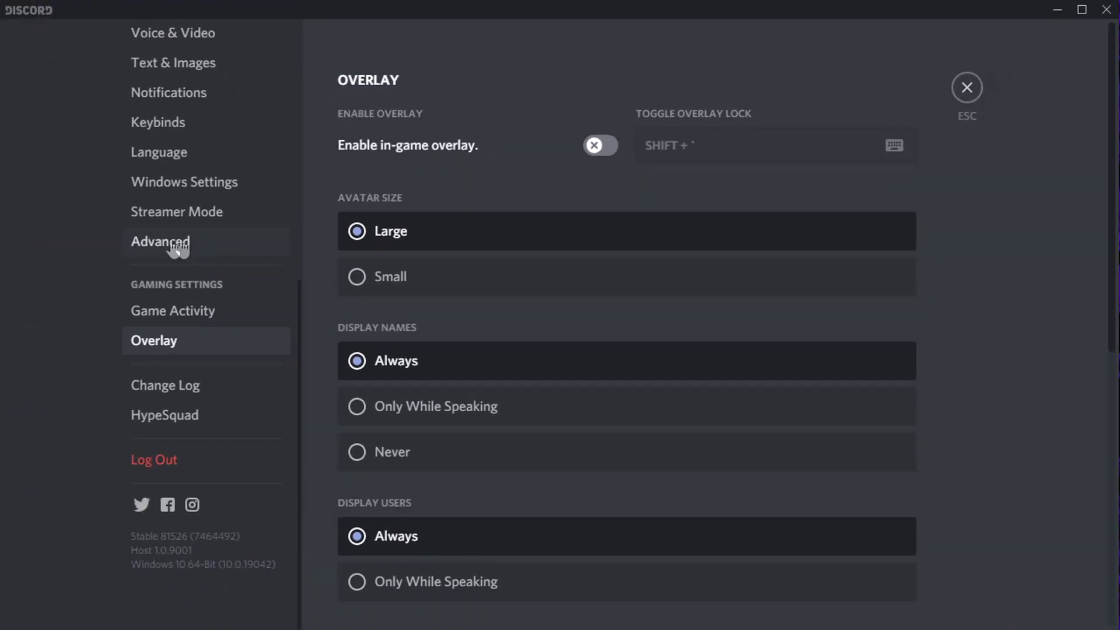
click(227, 250)
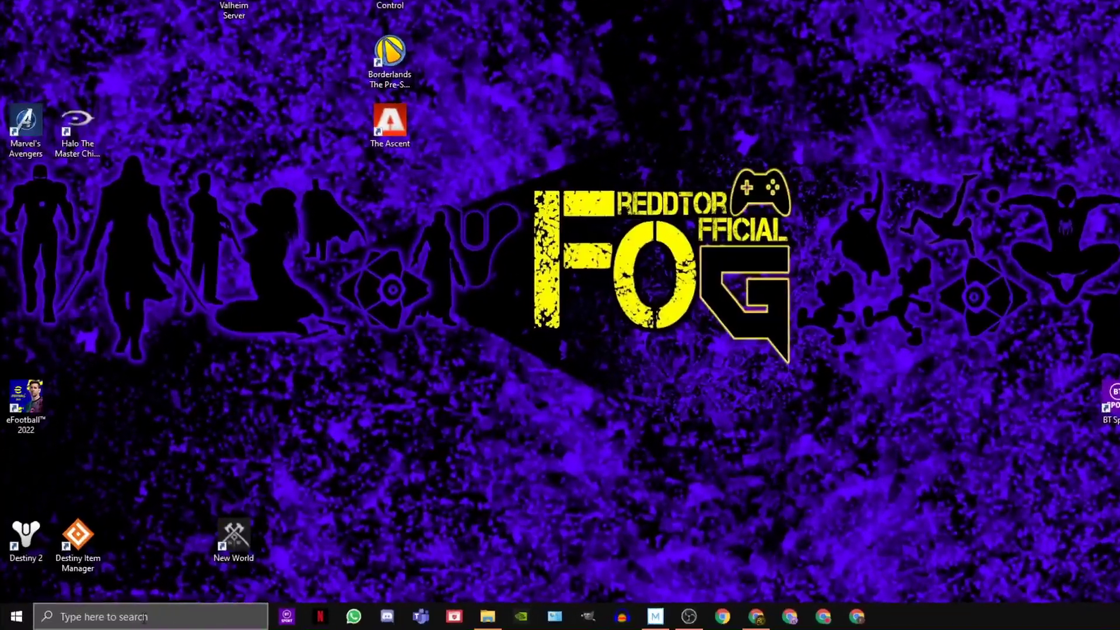
- Find the Game Mode page with a 'GAME M' search and toggle Game Mode off and back on
click(192, 625)
text(GAME M)
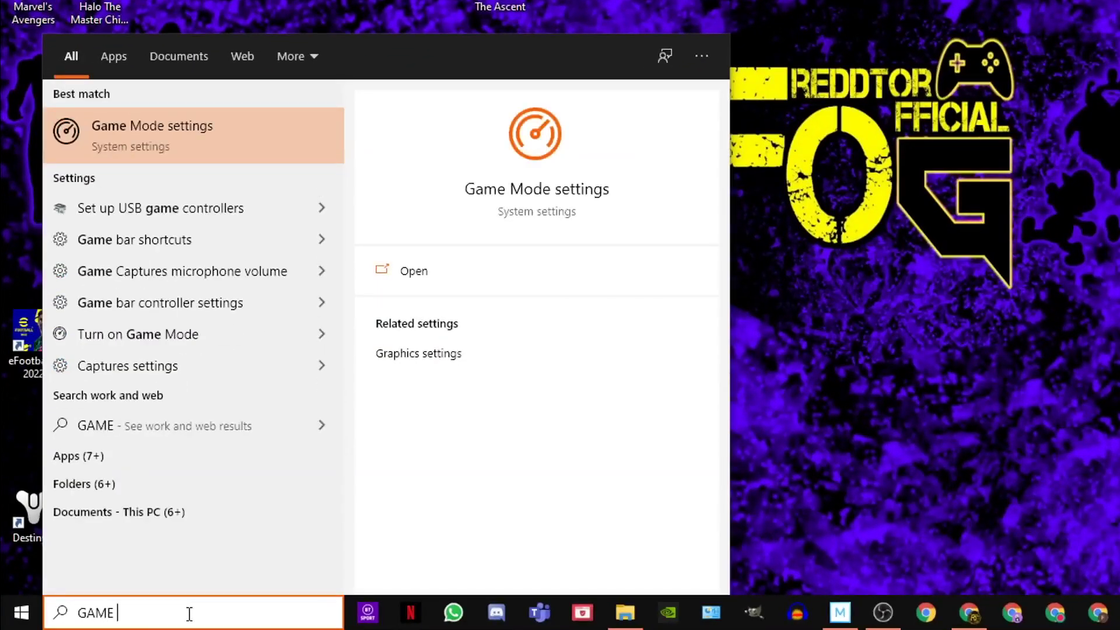
click(553, 193)
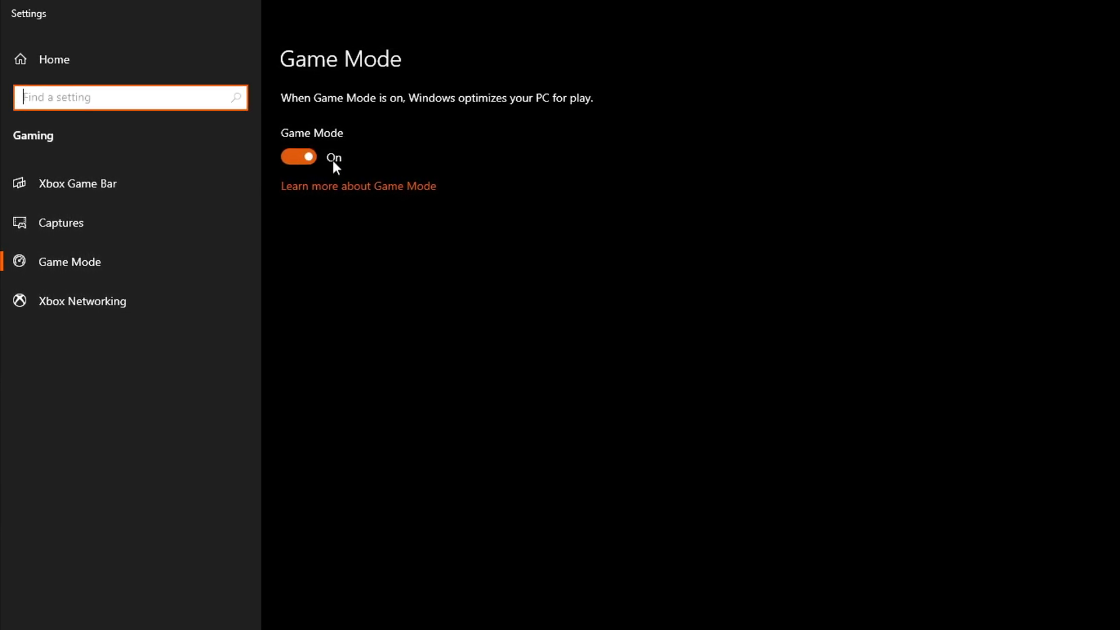
click(299, 157)
click(306, 159)
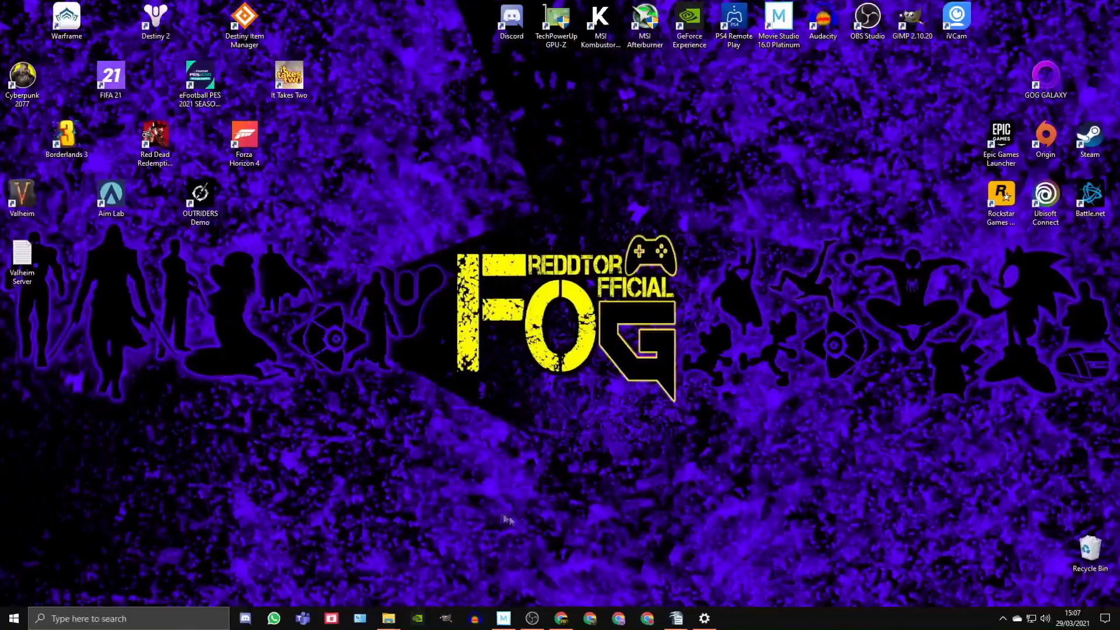
- Add the Halo Infinite Microsoft Store app to the Graphics settings preference list
key(super+s)
text(GRA)
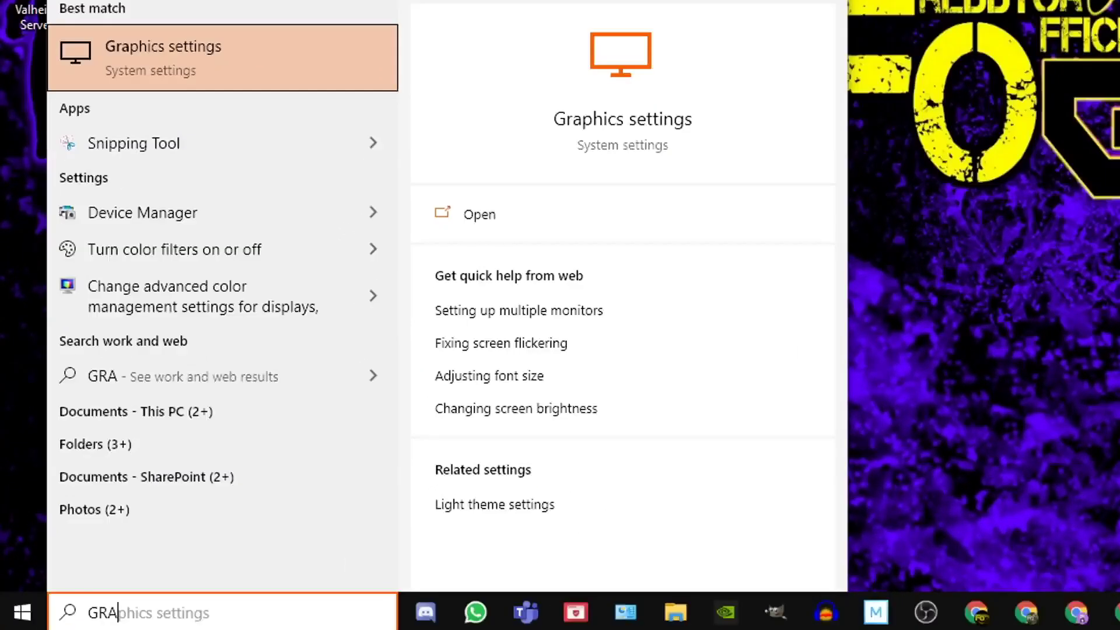
text(PHICS S)
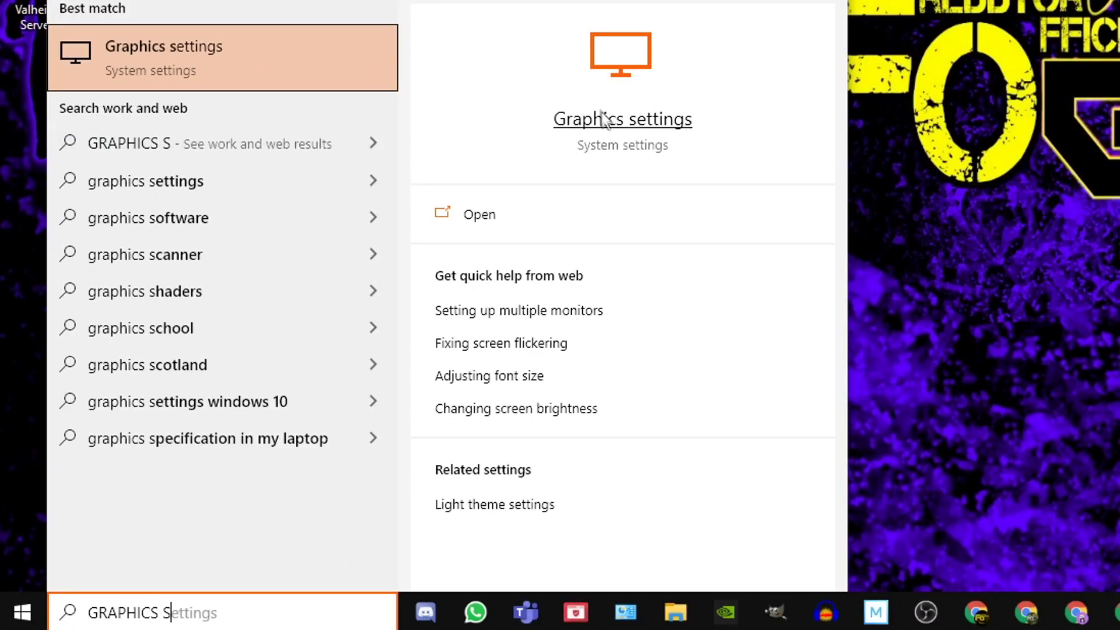
click(636, 131)
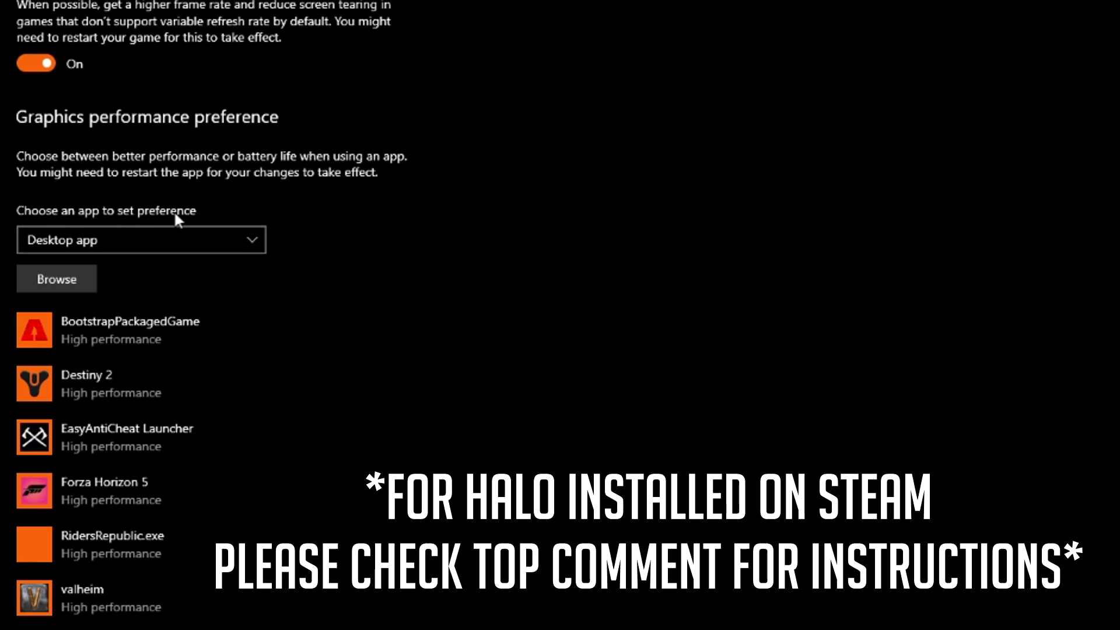
click(253, 242)
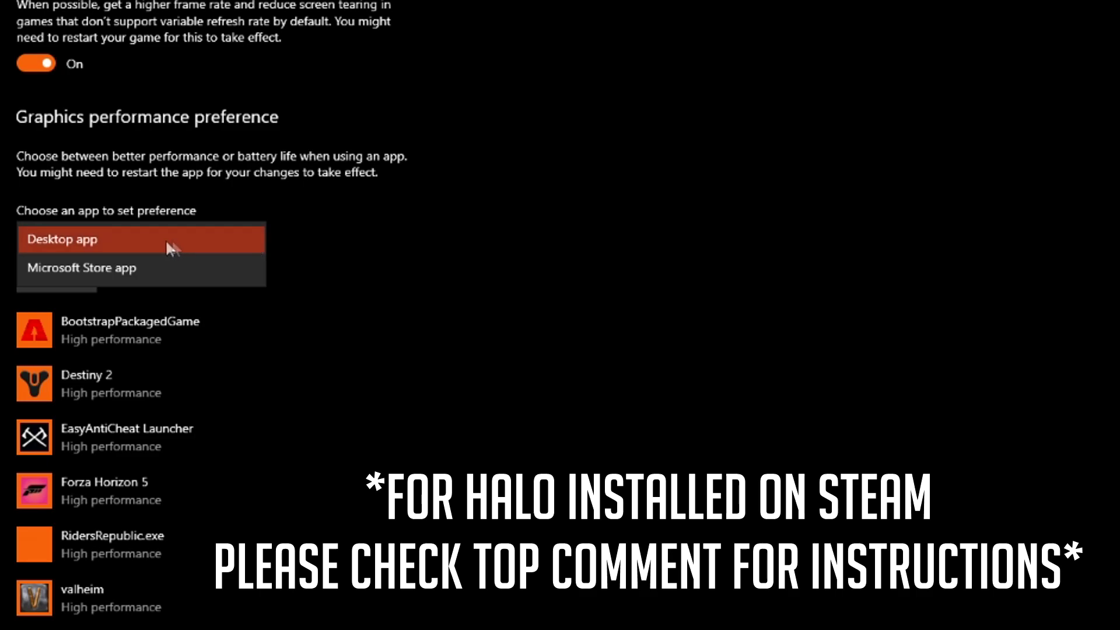
click(120, 268)
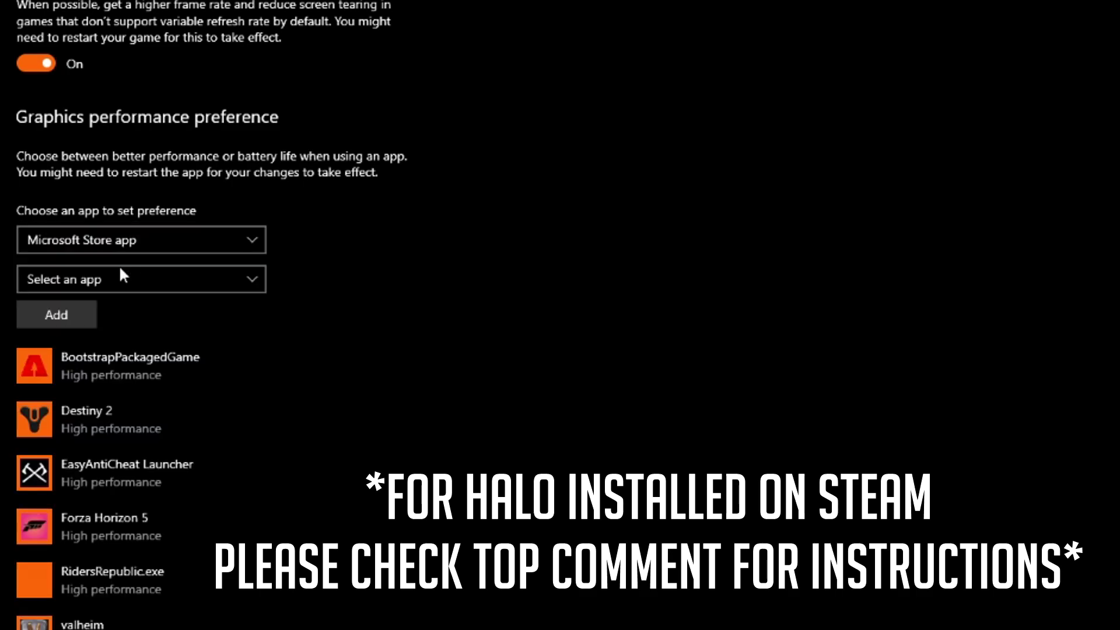
click(184, 281)
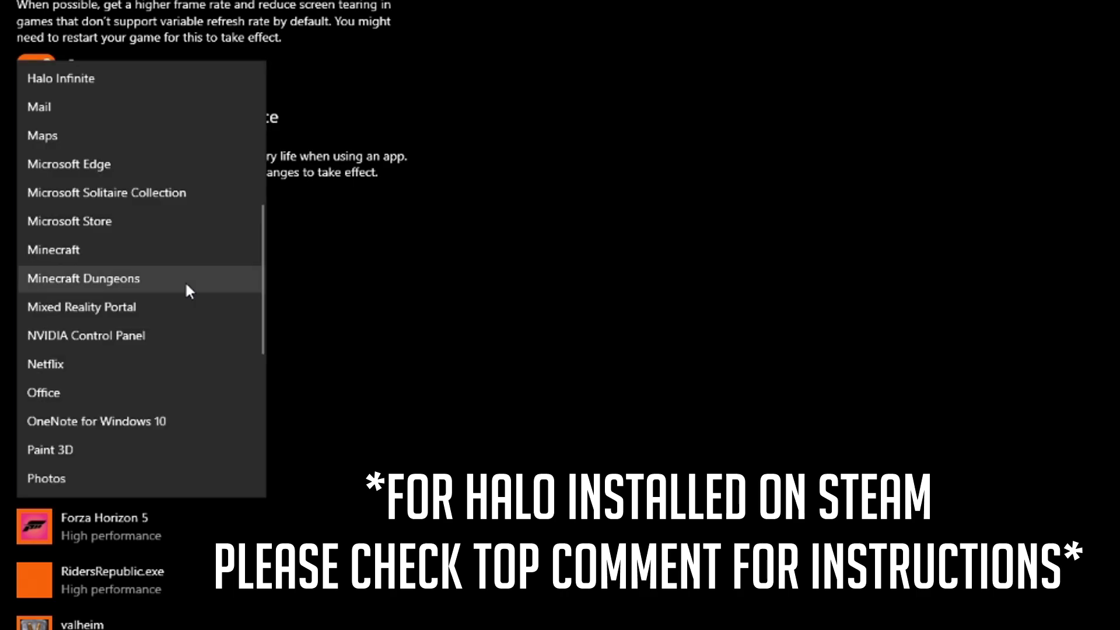
click(110, 77)
click(71, 244)
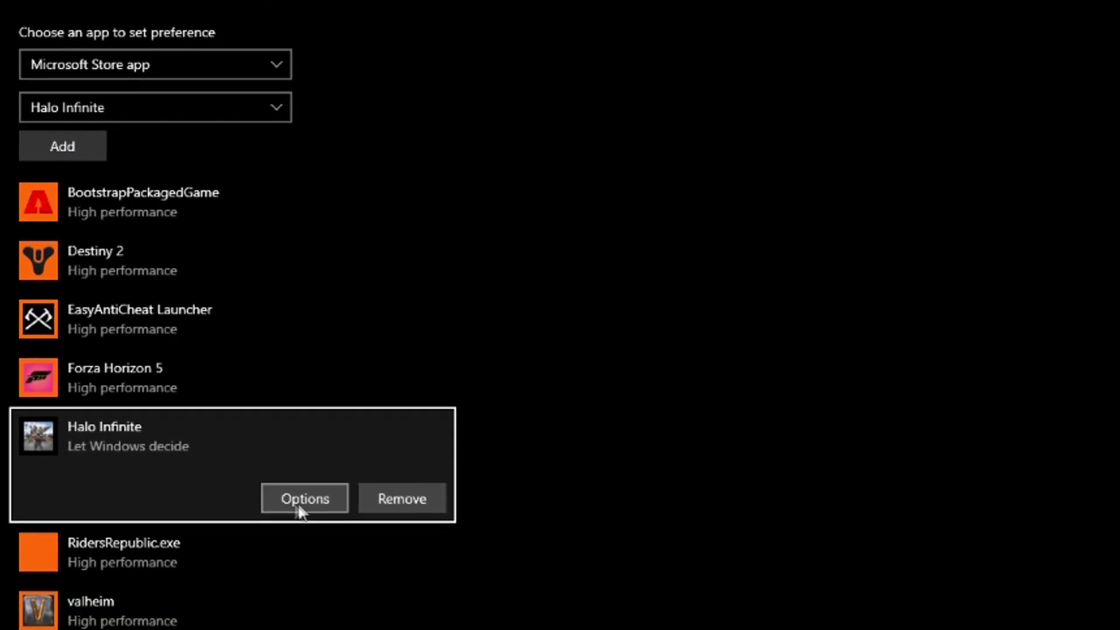
- Set Halo Infinite's graphics preference to High performance and save it
click(295, 510)
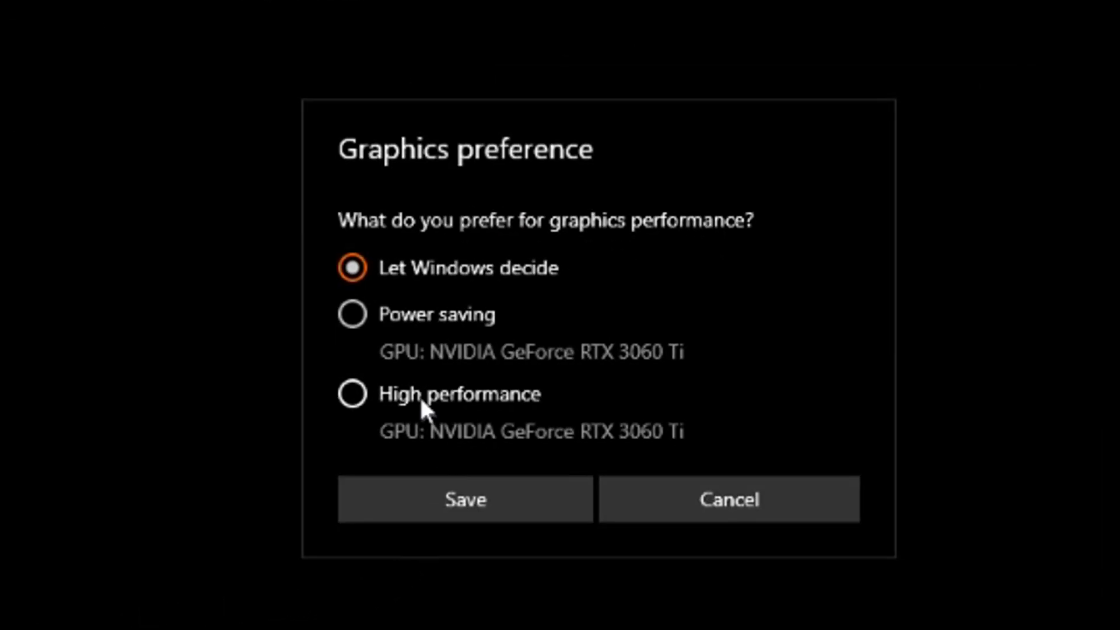
click(415, 393)
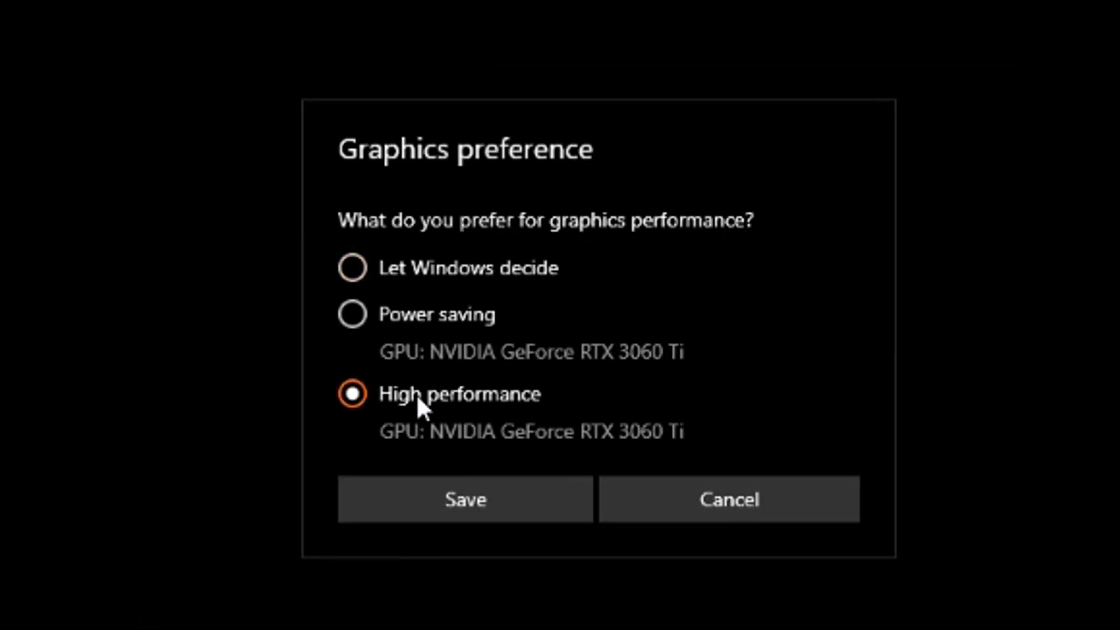
click(483, 499)
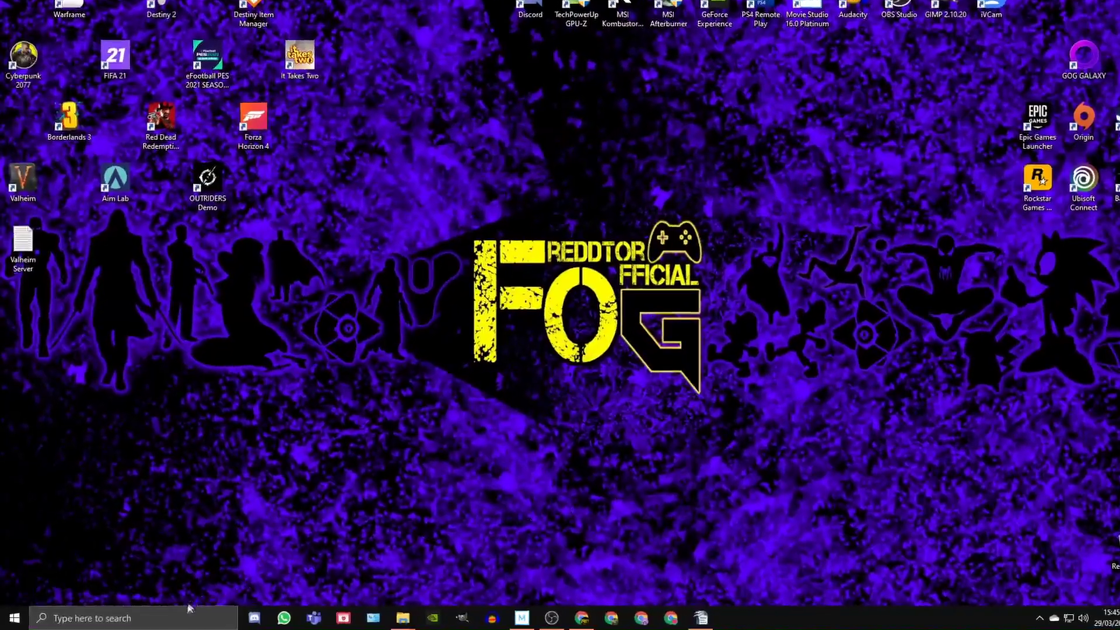
- Open the High performance plan's settings with a 'power pl' search, then go up to Power Options
click(175, 617)
text(power plan)
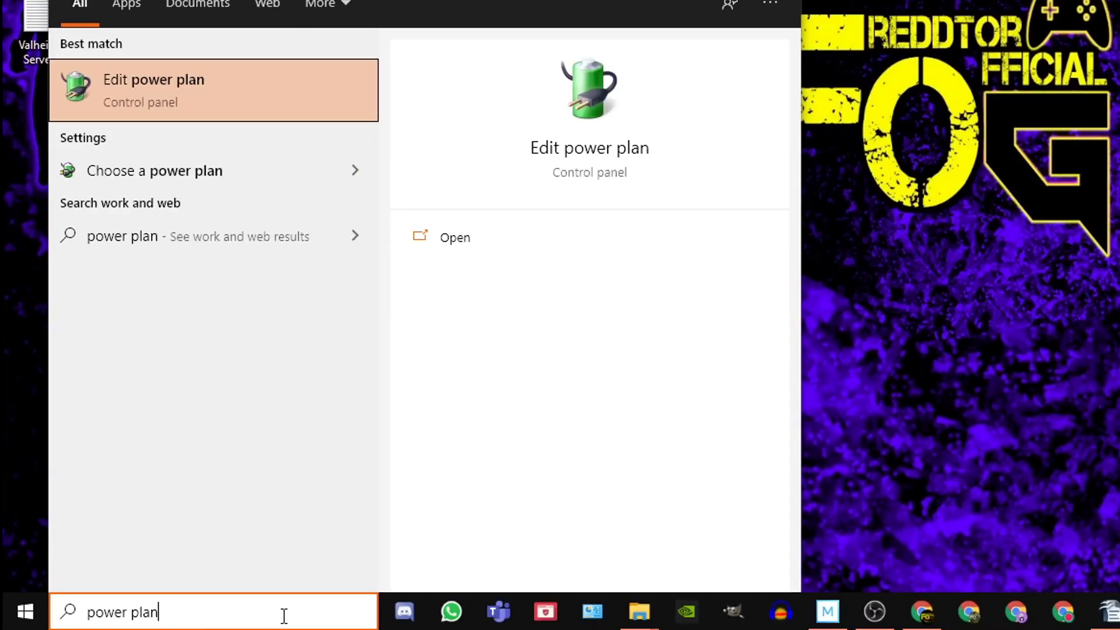
click(583, 153)
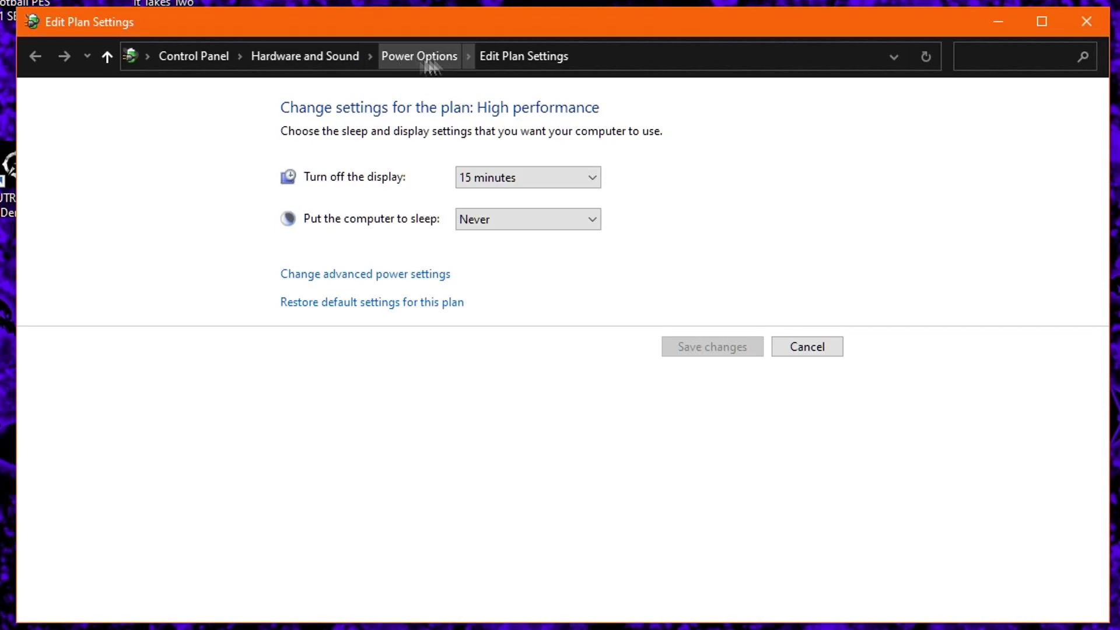
click(426, 58)
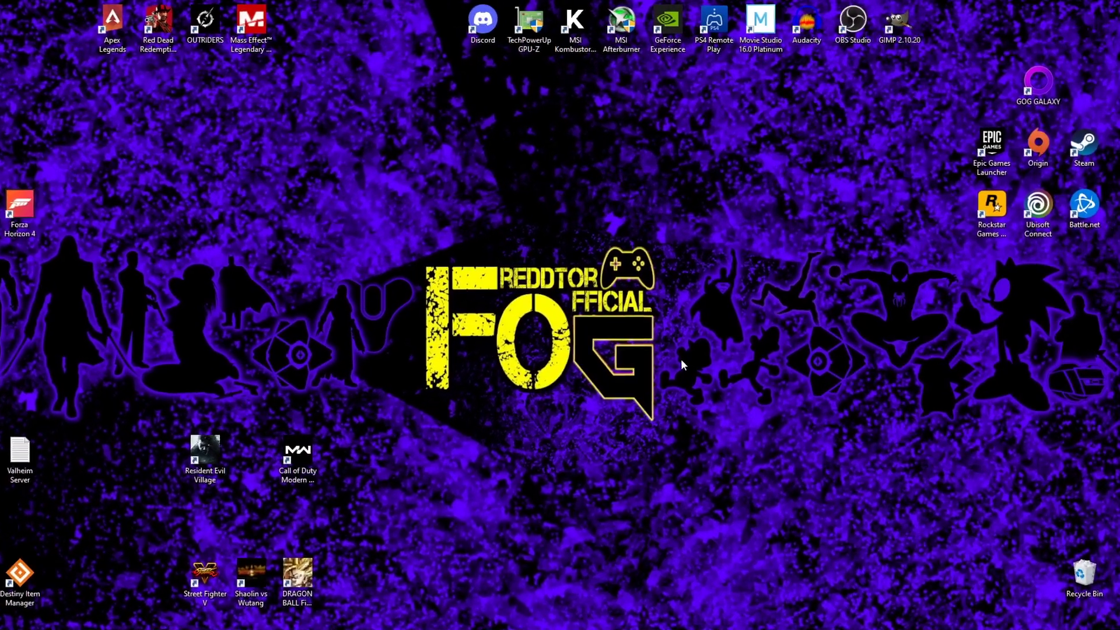
- Launch Settings and go to Privacy > Background apps
key(super+p)
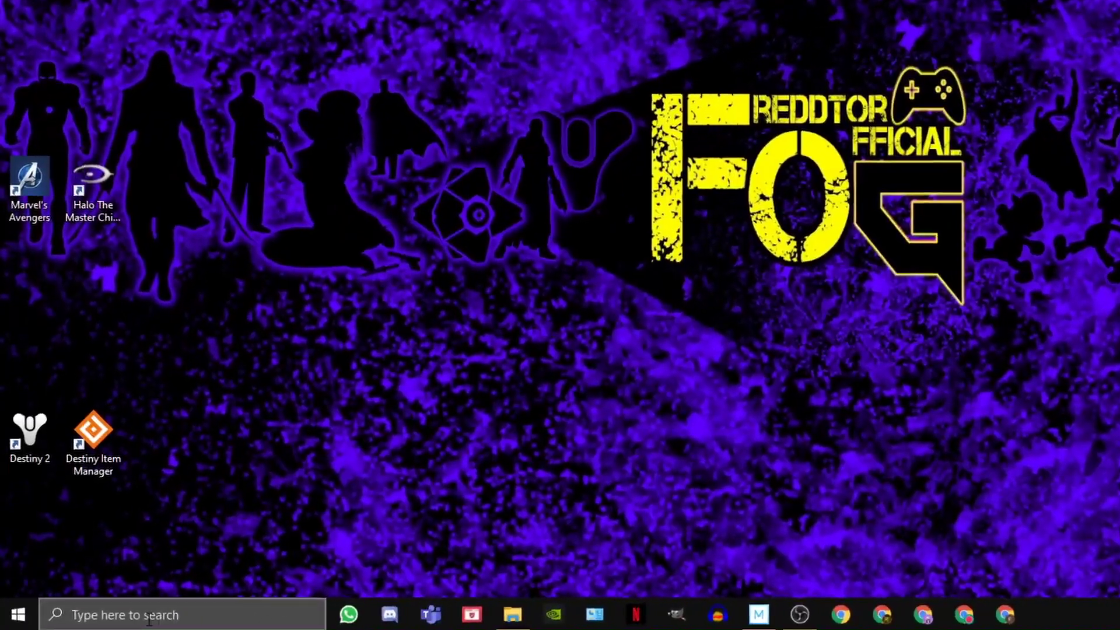
click(175, 610)
text(settings)
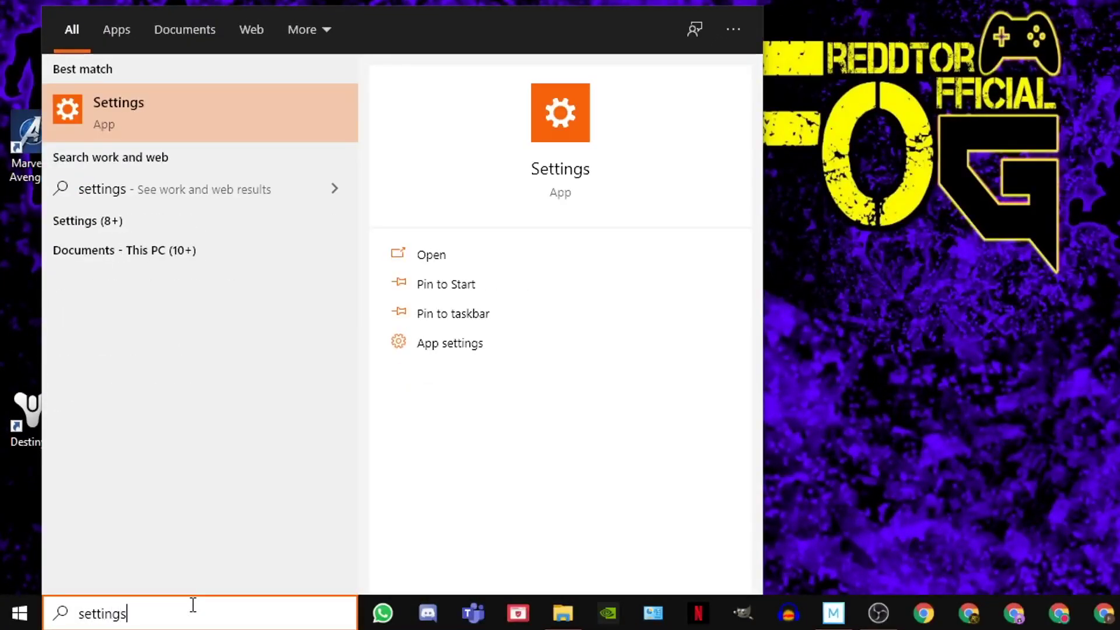
click(556, 181)
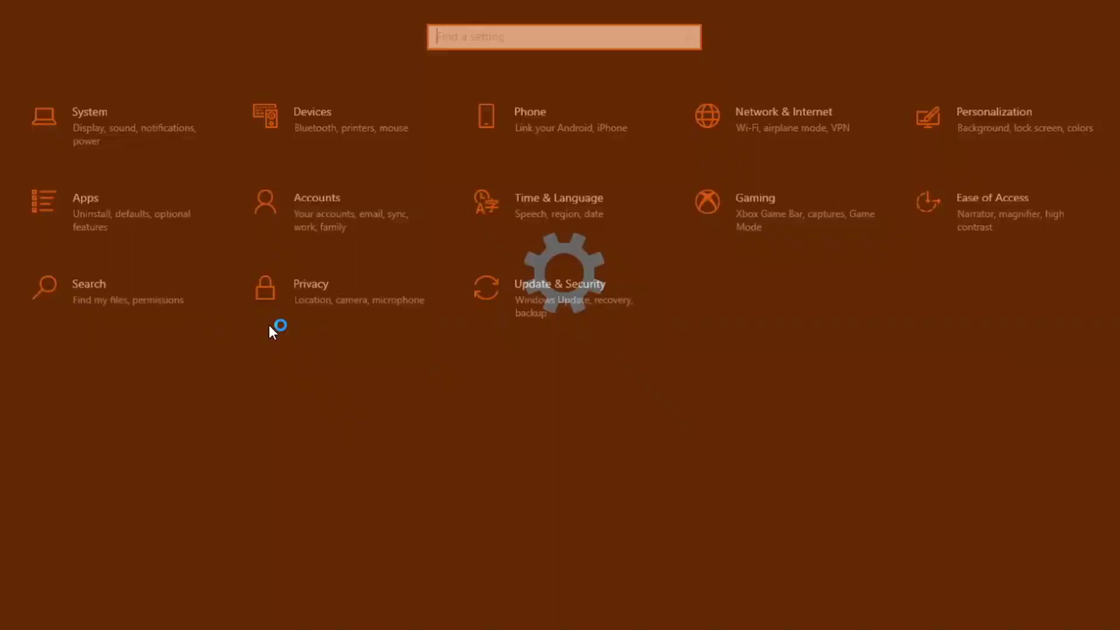
click(305, 288)
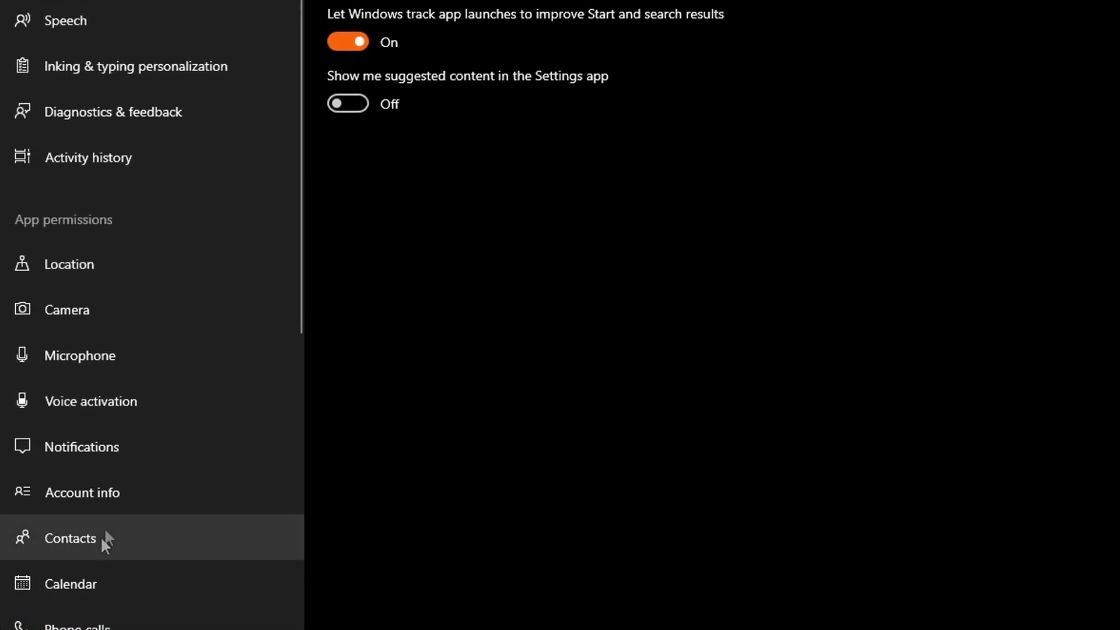
scroll(105, 528, down, 6)
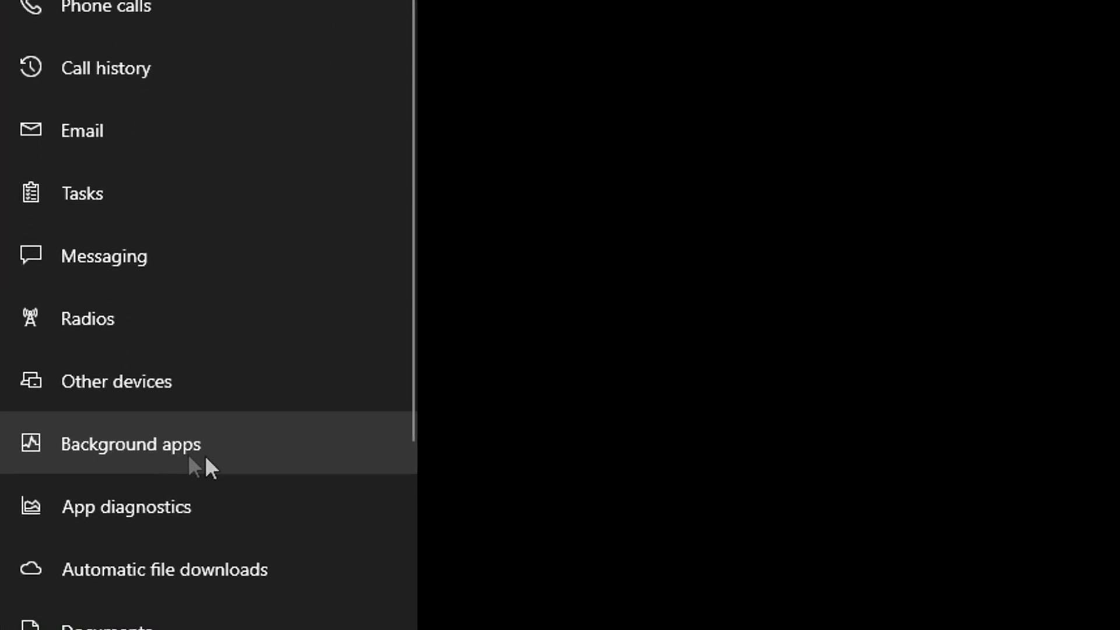
click(164, 479)
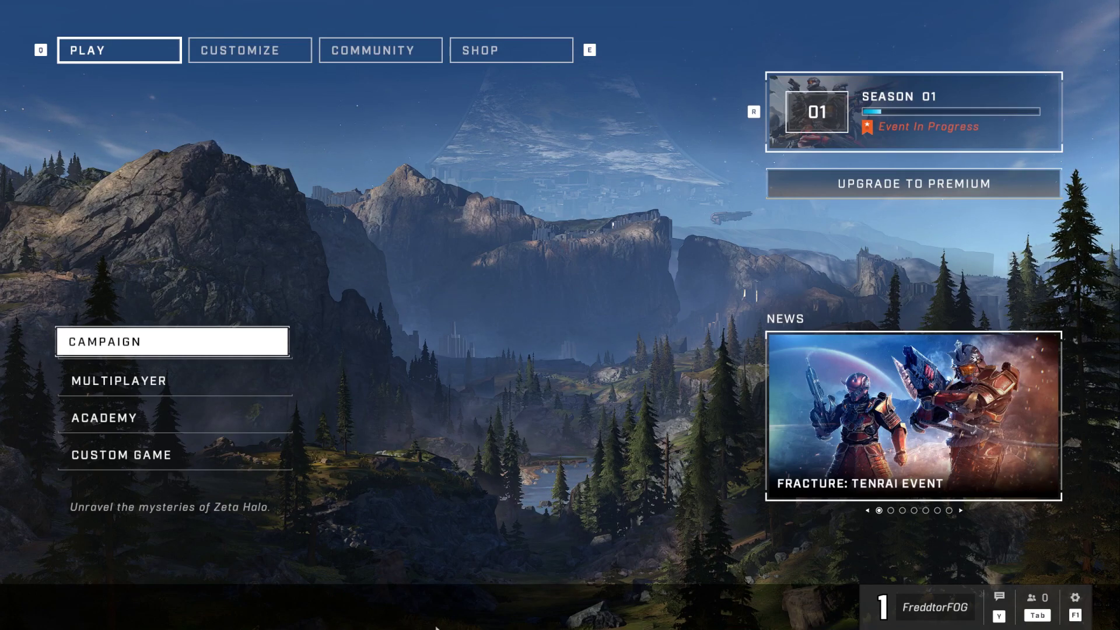
- Go to the Video tab of Halo Infinite's settings to view display options and VRAM usage
click(1075, 606)
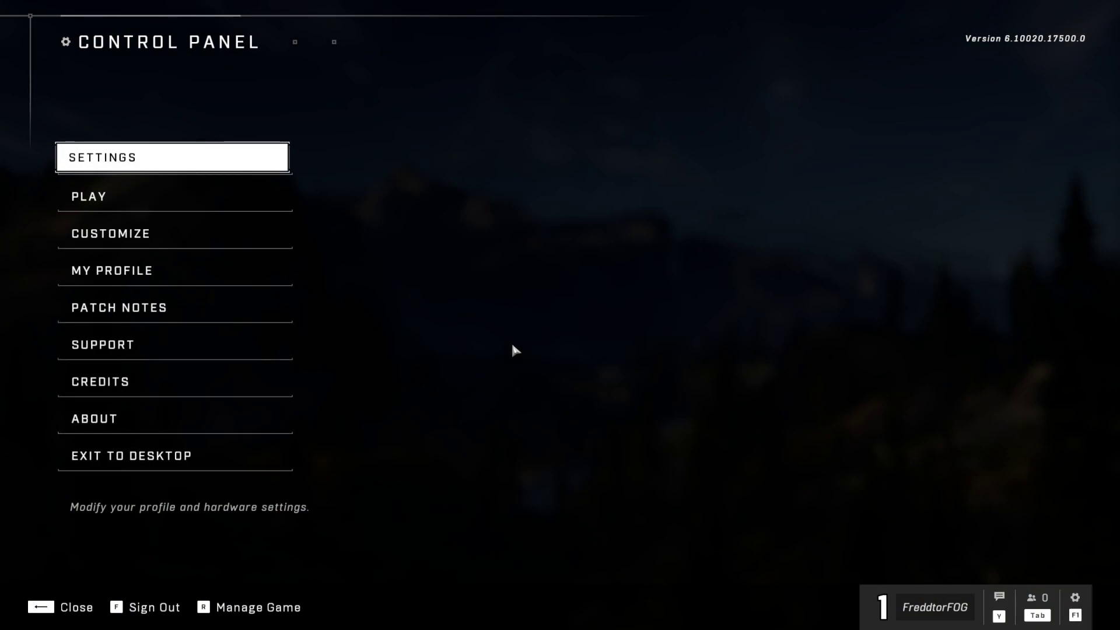
click(238, 163)
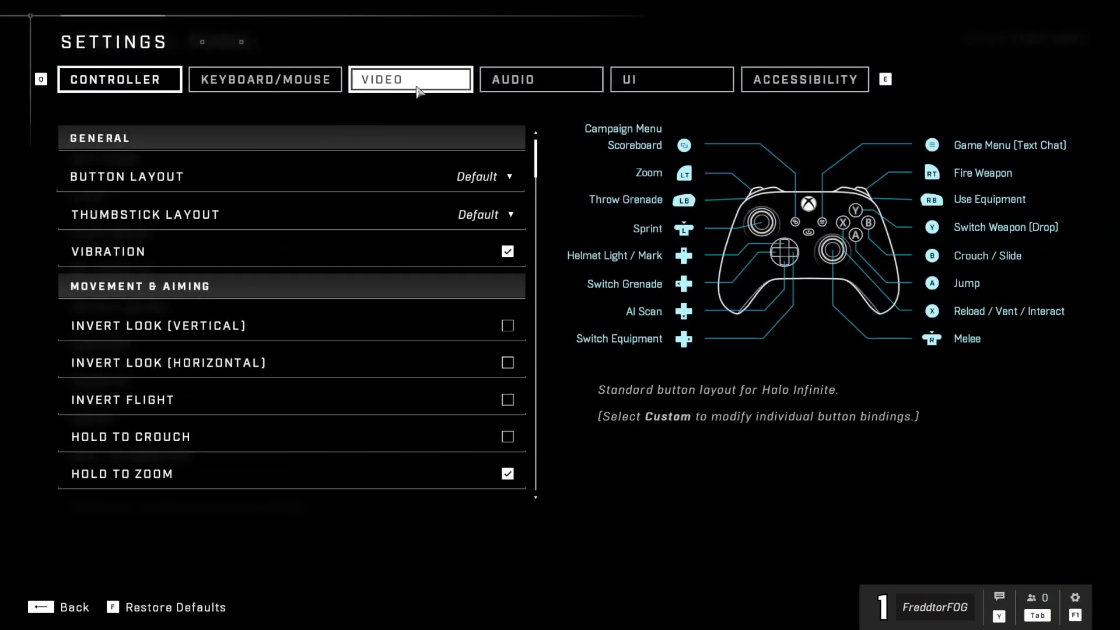
click(410, 88)
mouse_move(534, 203)
mouse_down()
mouse_move(543, 455)
mouse_move(539, 182)
mouse_up()
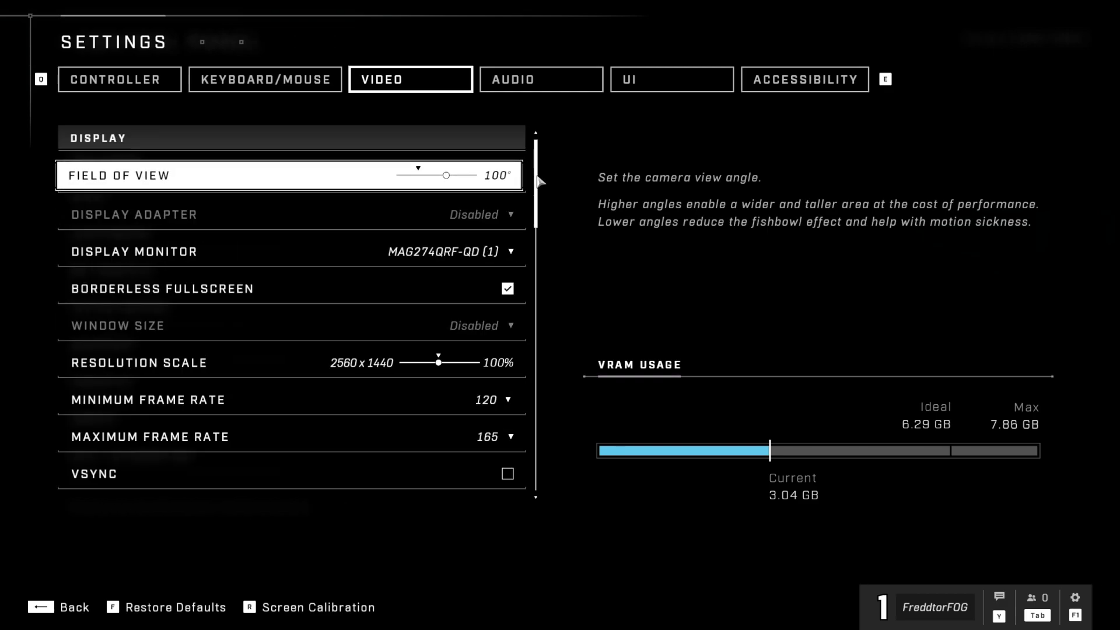